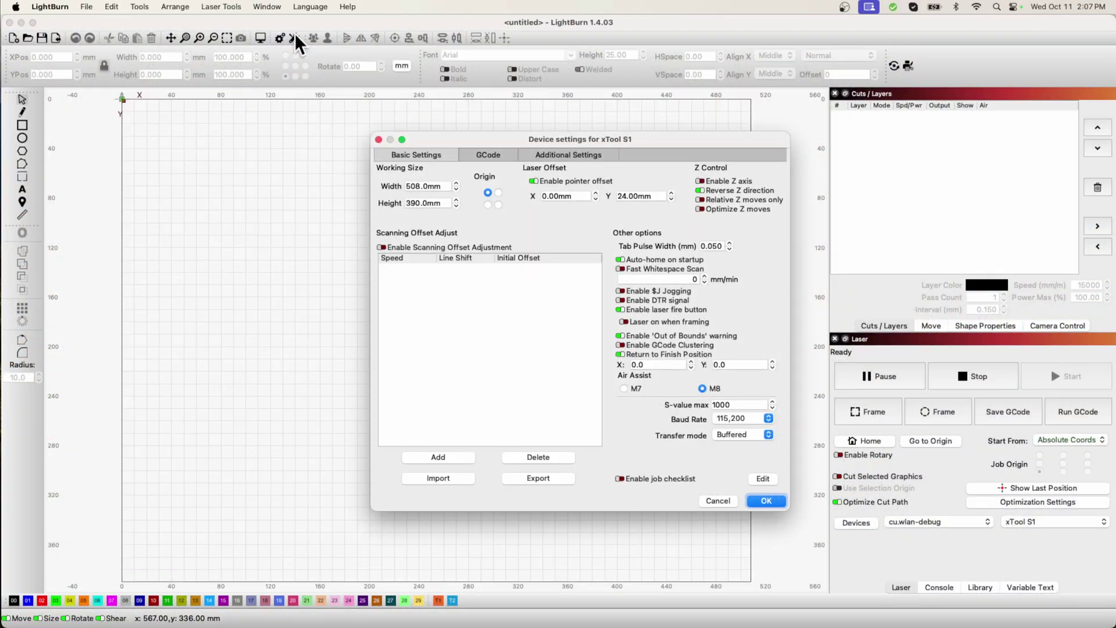
Step: Review the 24.00 mm Y pointer offset and the G0 Z14.1 start GCode, then show the console log
left_click(534, 181)
left_click(533, 181)
double_click(647, 196)
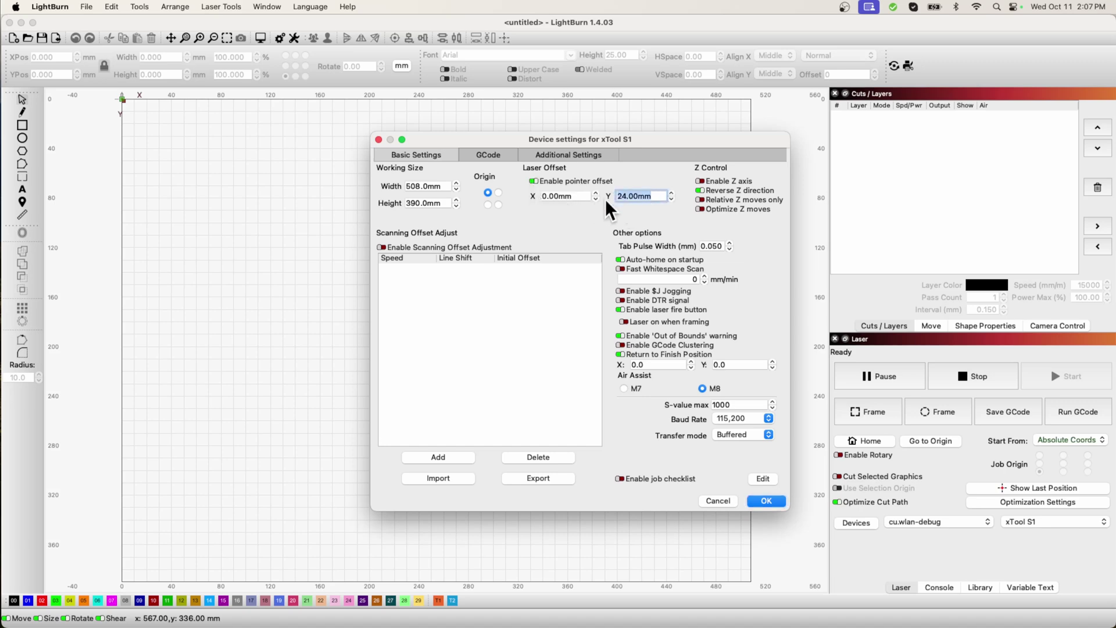
left_click(484, 155)
triple_click(397, 292)
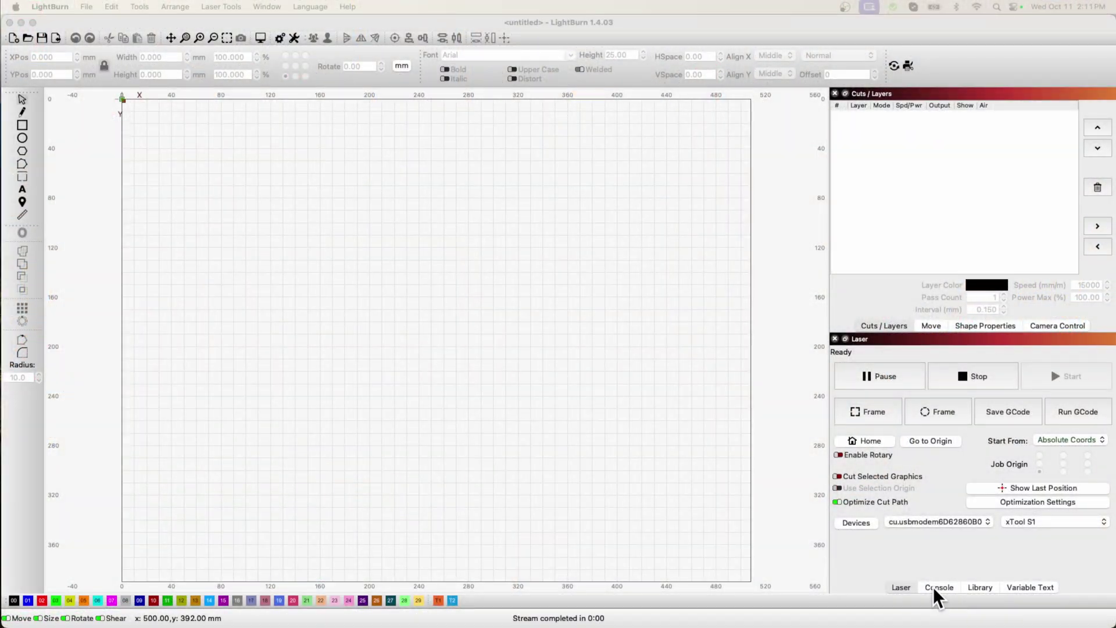
left_click(934, 588)
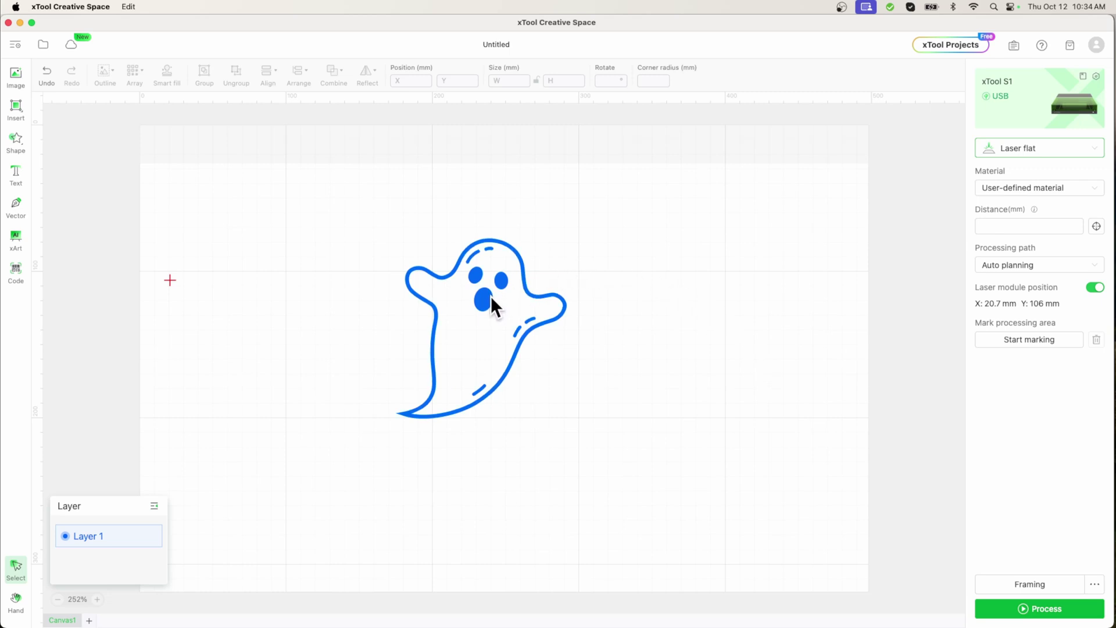
Step: Switch the processing mode from Laser flat to Curve process
left_click(1034, 160)
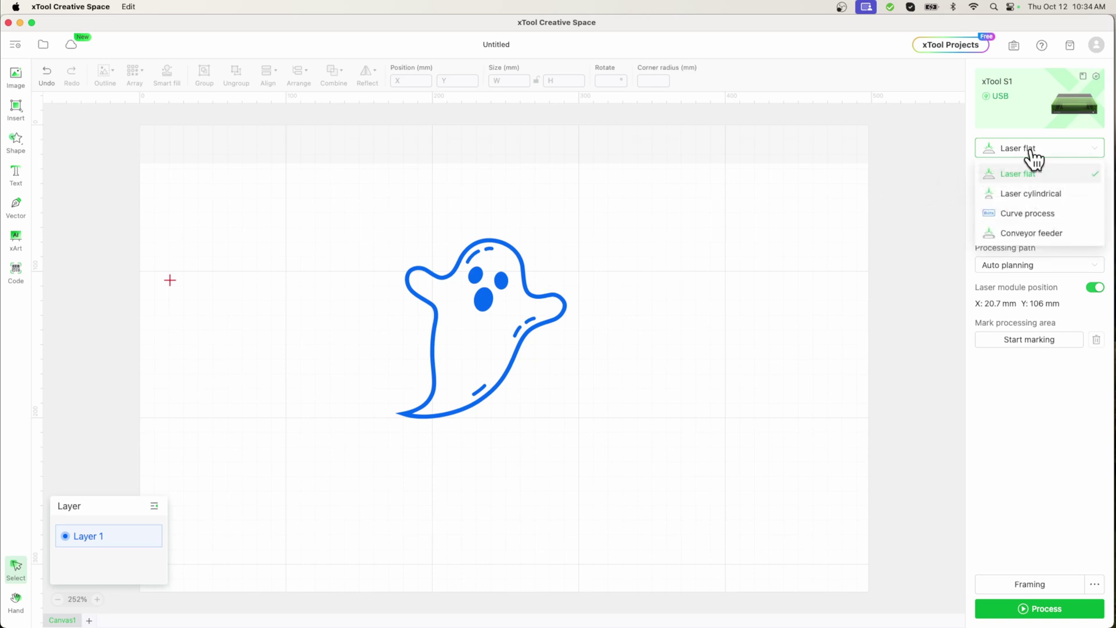
left_click(1030, 215)
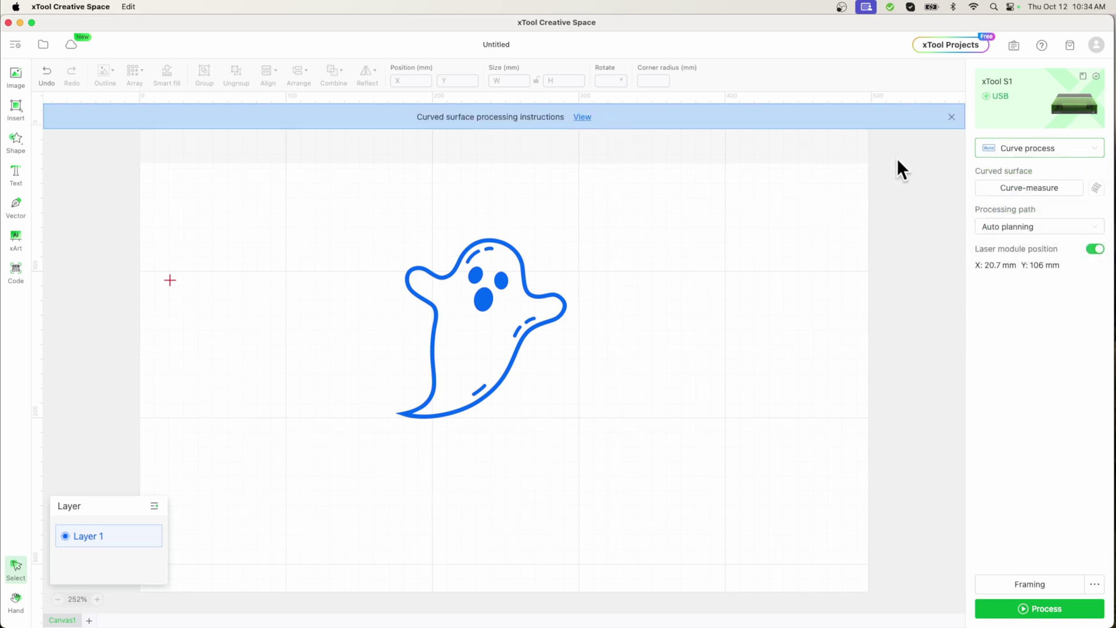
Step: Start curve measurement, mark both vertices, and continue to the 5 × 7 density grid
left_click(1022, 190)
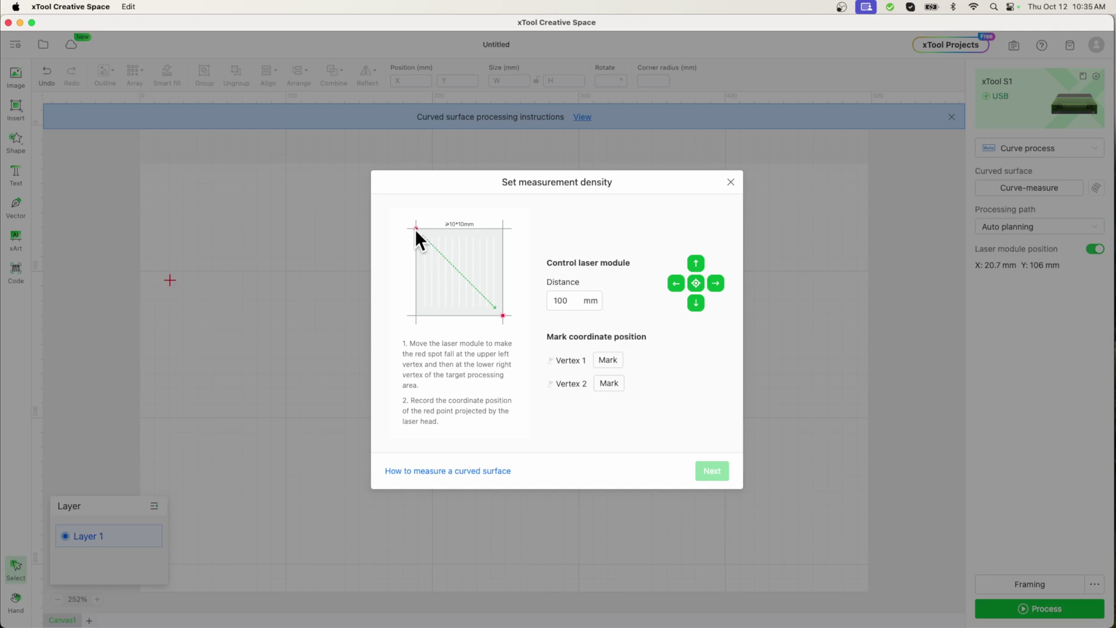
left_click(620, 363)
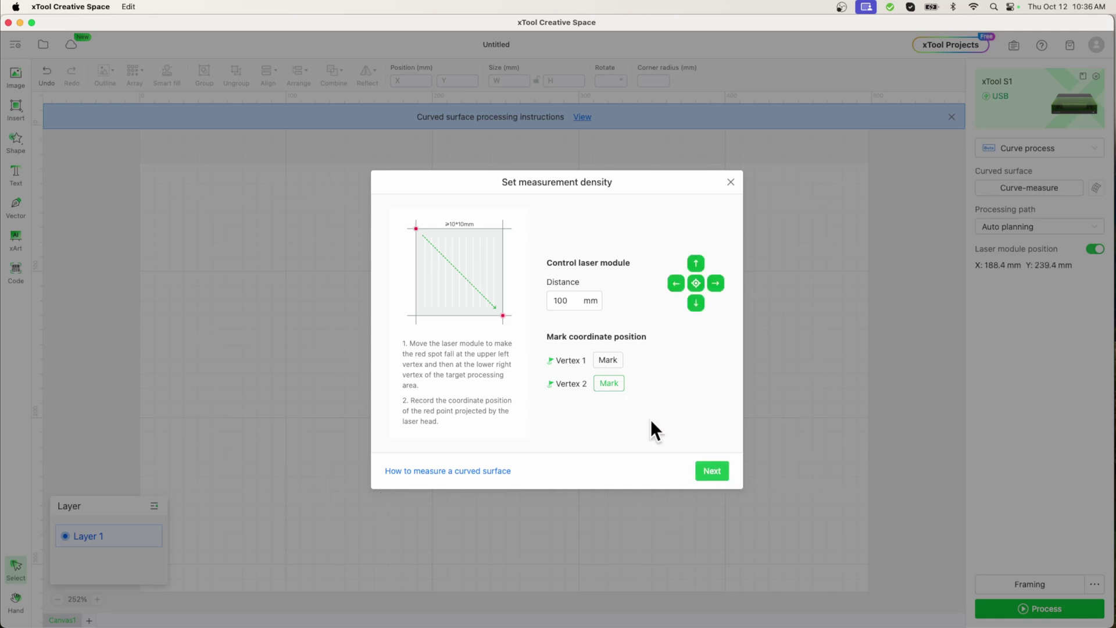
left_click(725, 476)
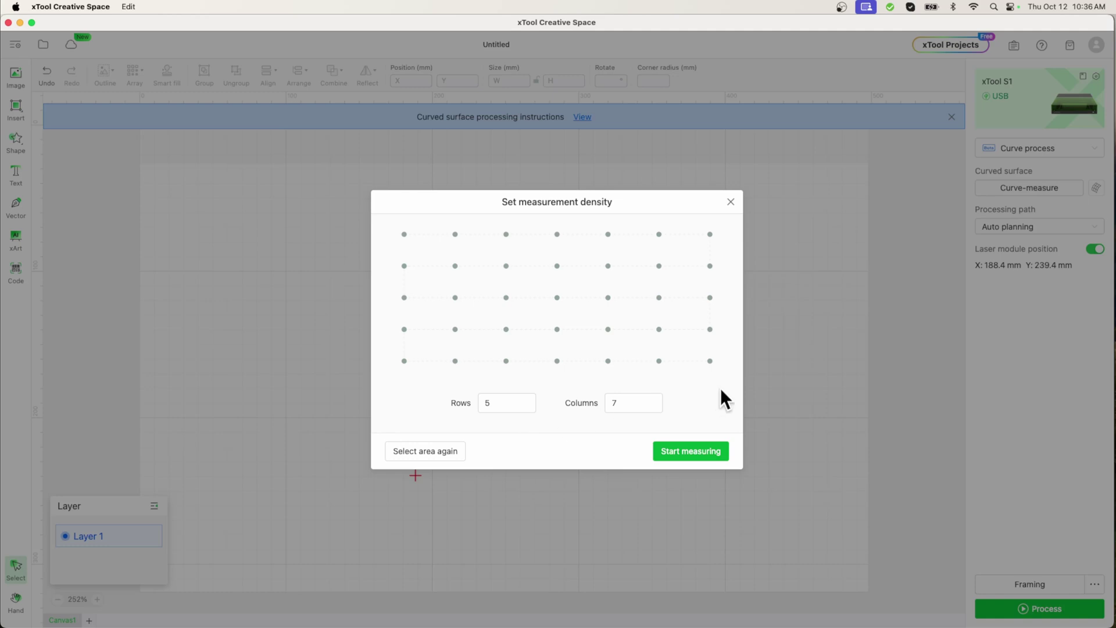
Step: Change the measurement grid columns from 7 to 5 for a 5 × 5 density
left_click(631, 406)
key("BackSpace")
type("5")
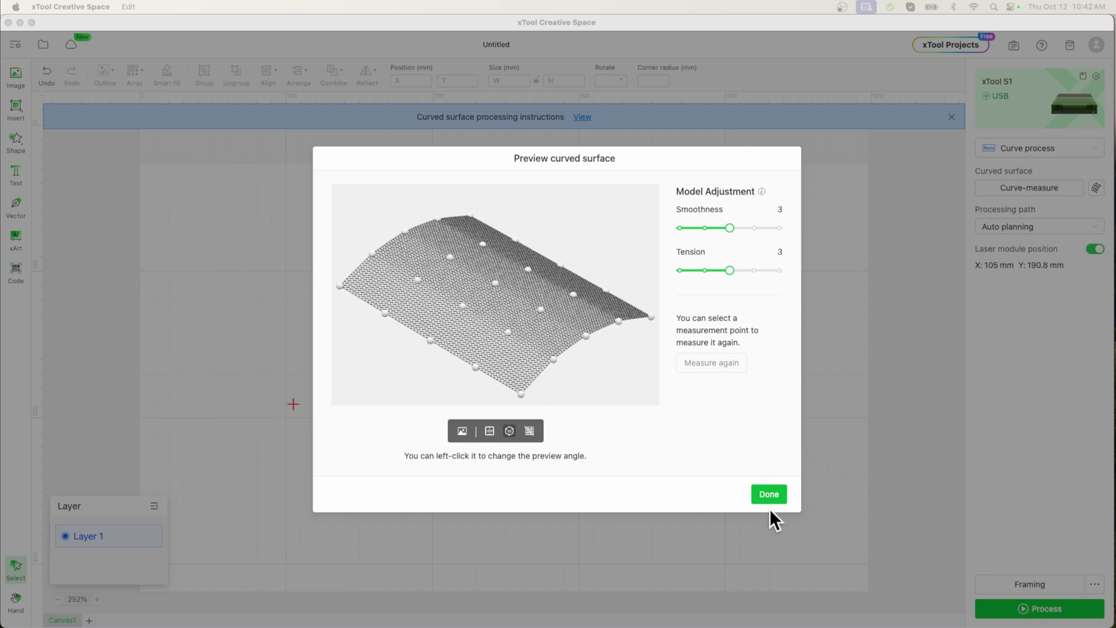
Step: Try smoothness 4, return it to 3, and accept the curved-surface model
left_click(752, 228)
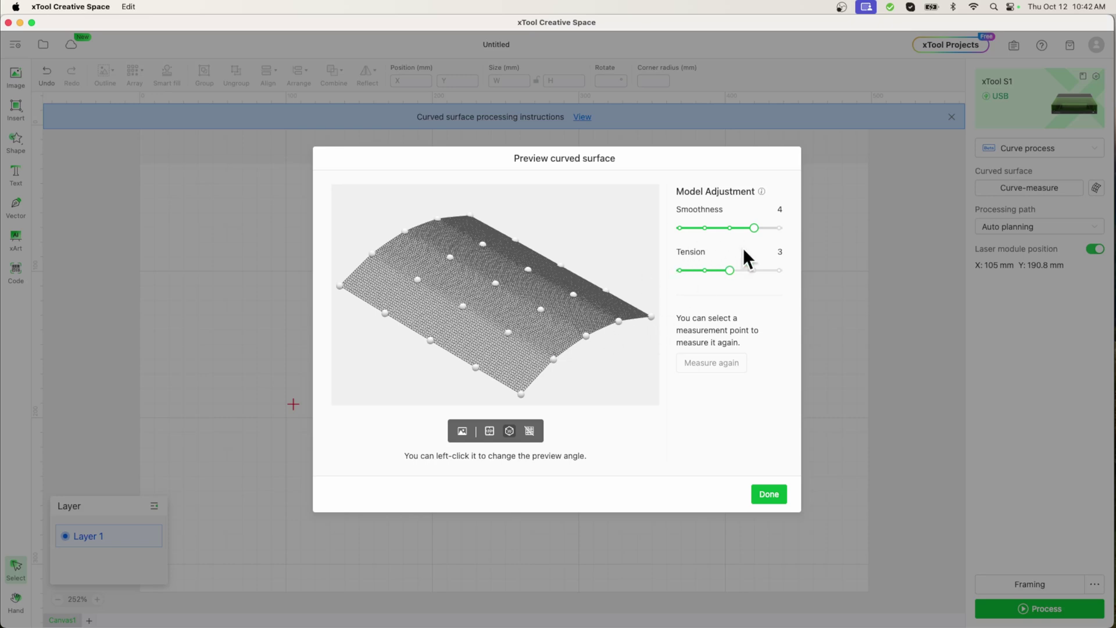
left_click(729, 228)
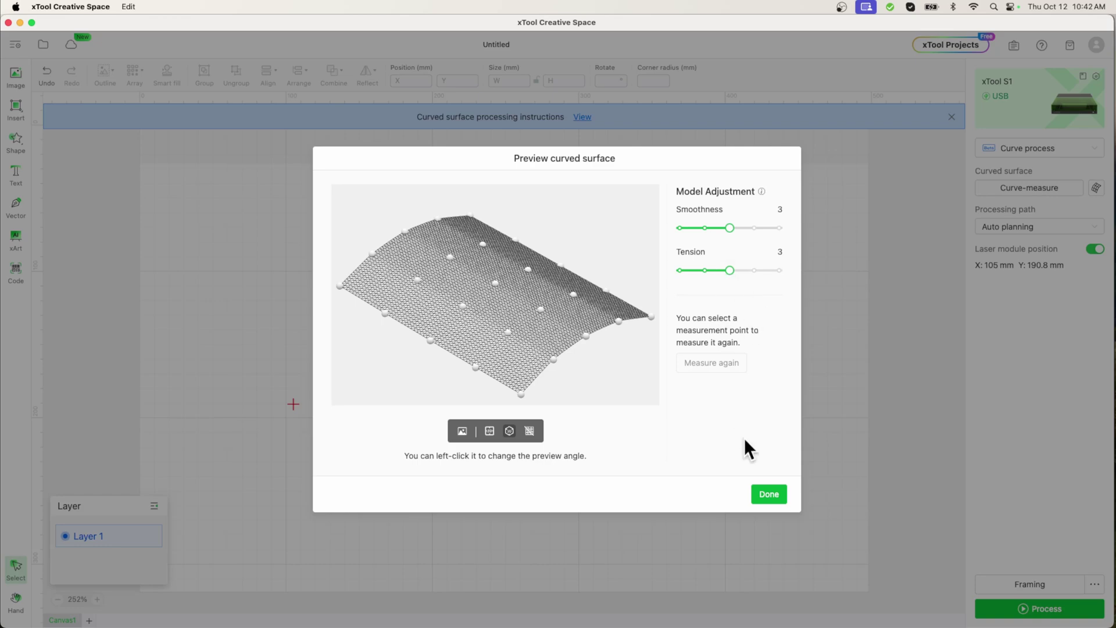
left_click(768, 495)
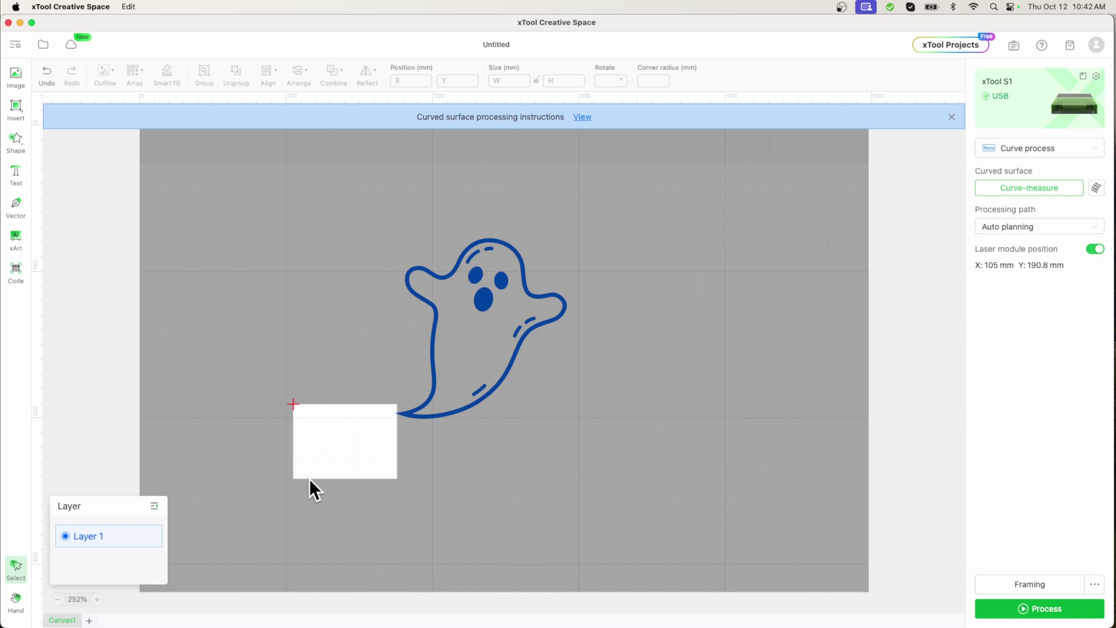
Step: Drag the ghost onto the white measured area and shrink it to about 67 × 71 mm
left_click(506, 256)
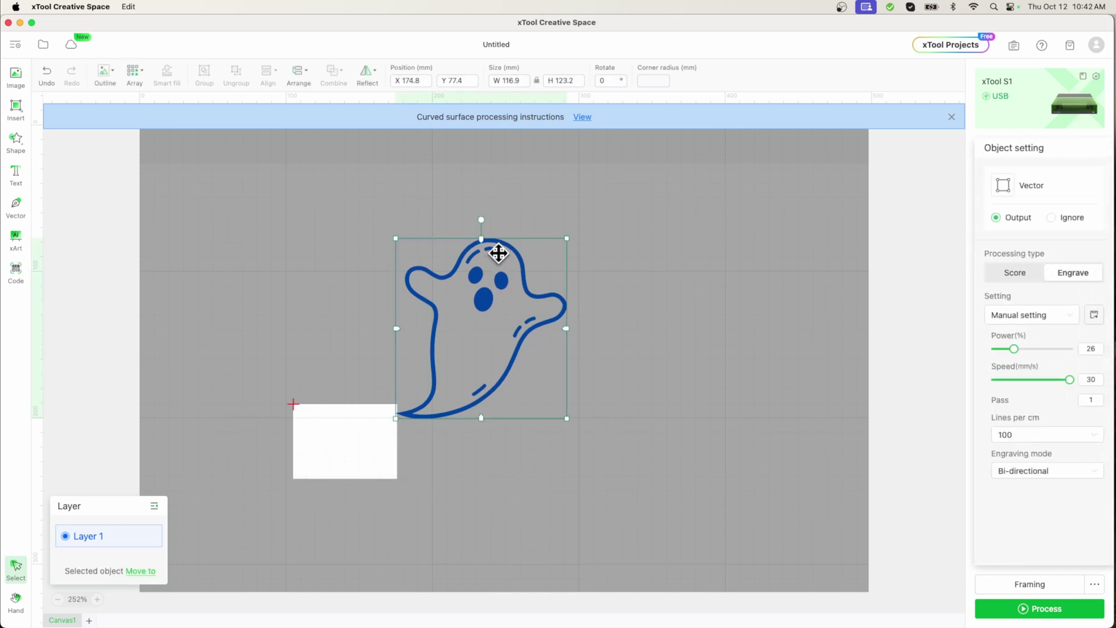
left_click_drag(509, 256, 374, 368)
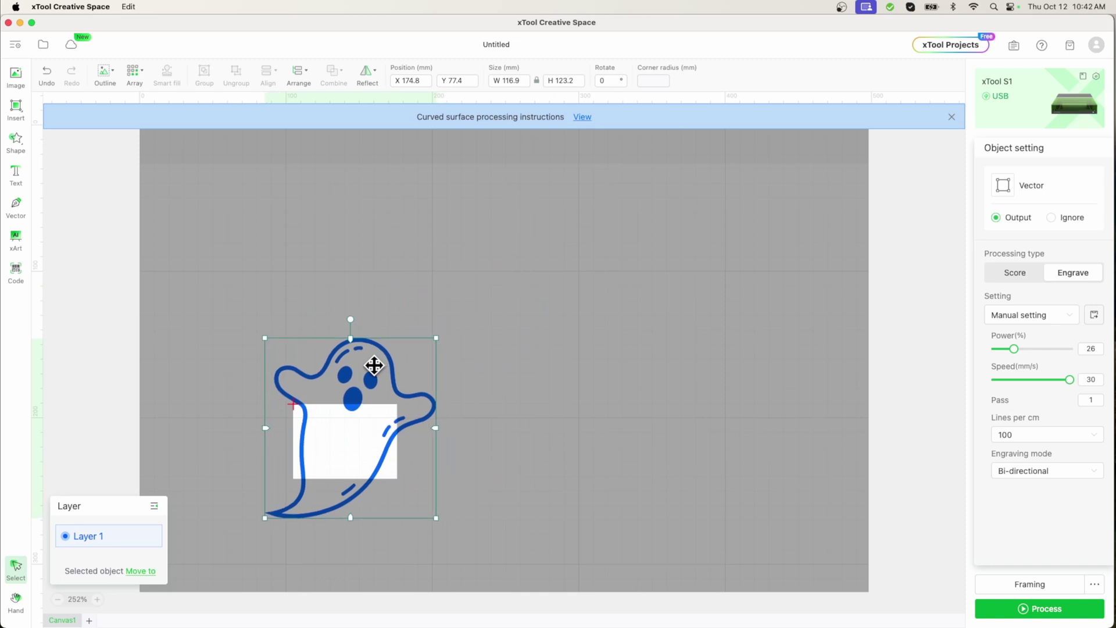
scroll(394, 468, "down", 3)
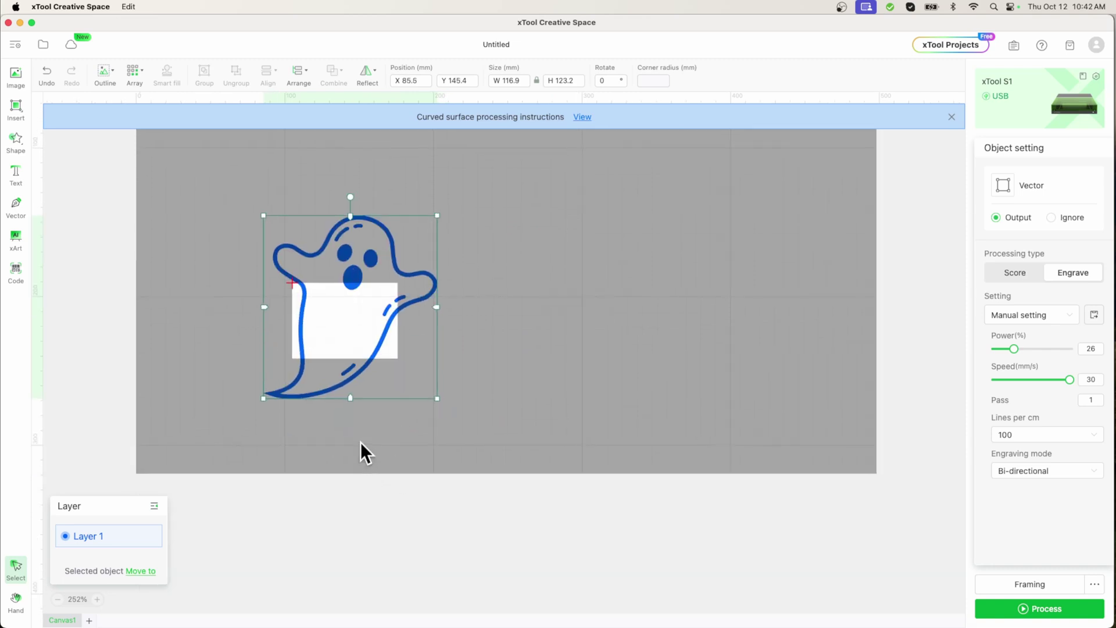
scroll(361, 447, "up", 3)
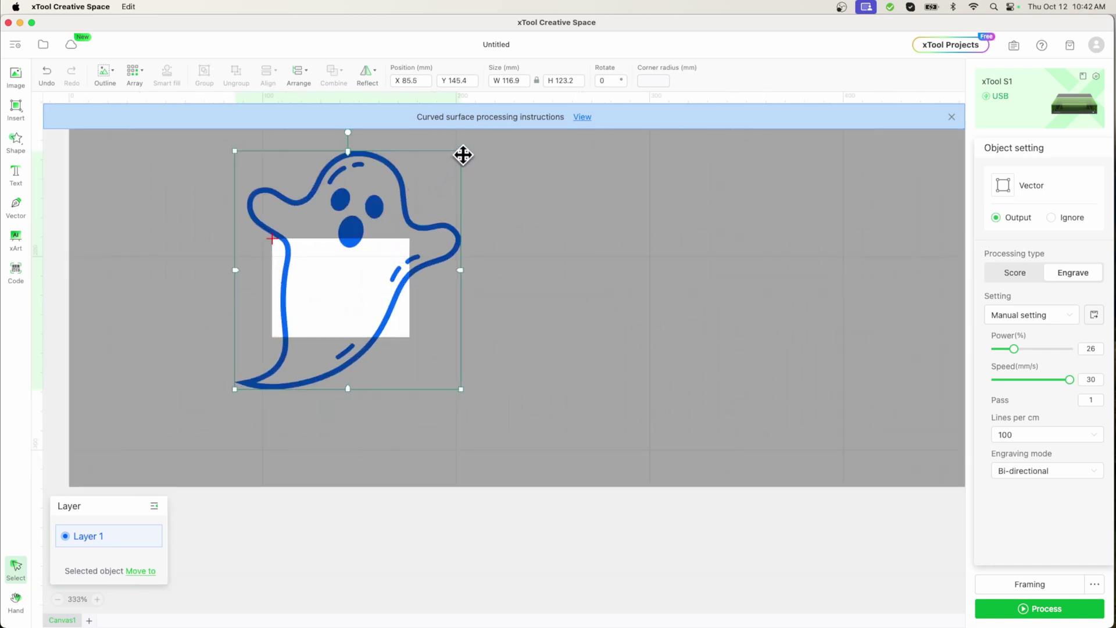
left_click_drag(462, 150, 365, 251)
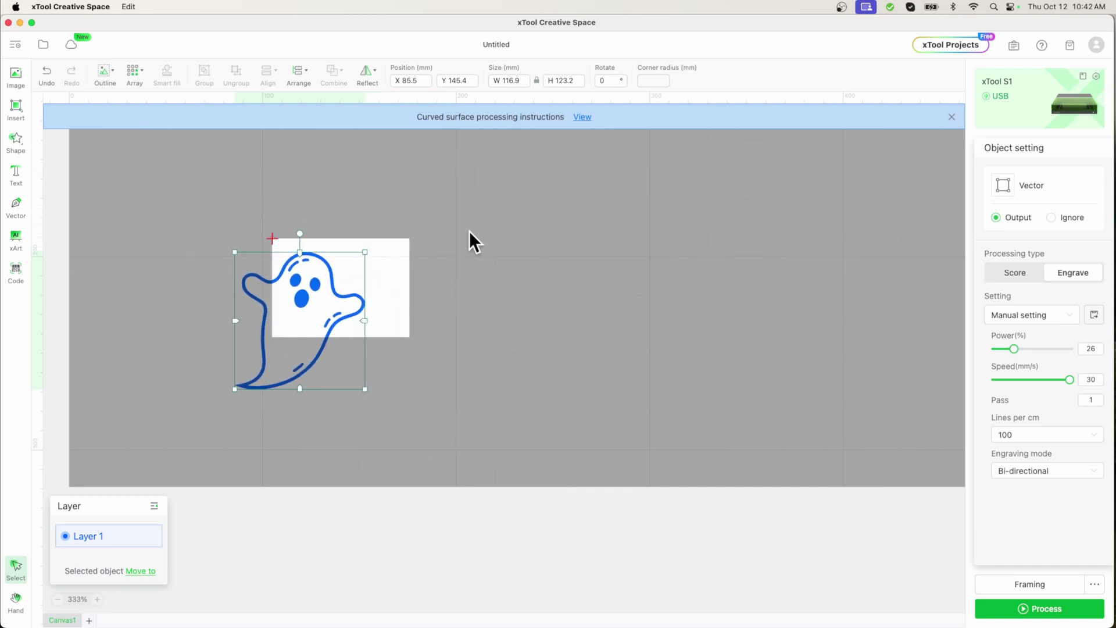
left_click(952, 117)
Step: Fine-tune the ghost to 44.7 × 47.1 mm at X 115.6, Y 192.9 inside the area
left_click_drag(271, 315, 308, 289)
left_click_drag(268, 365, 305, 326)
left_click_drag(336, 279, 322, 291)
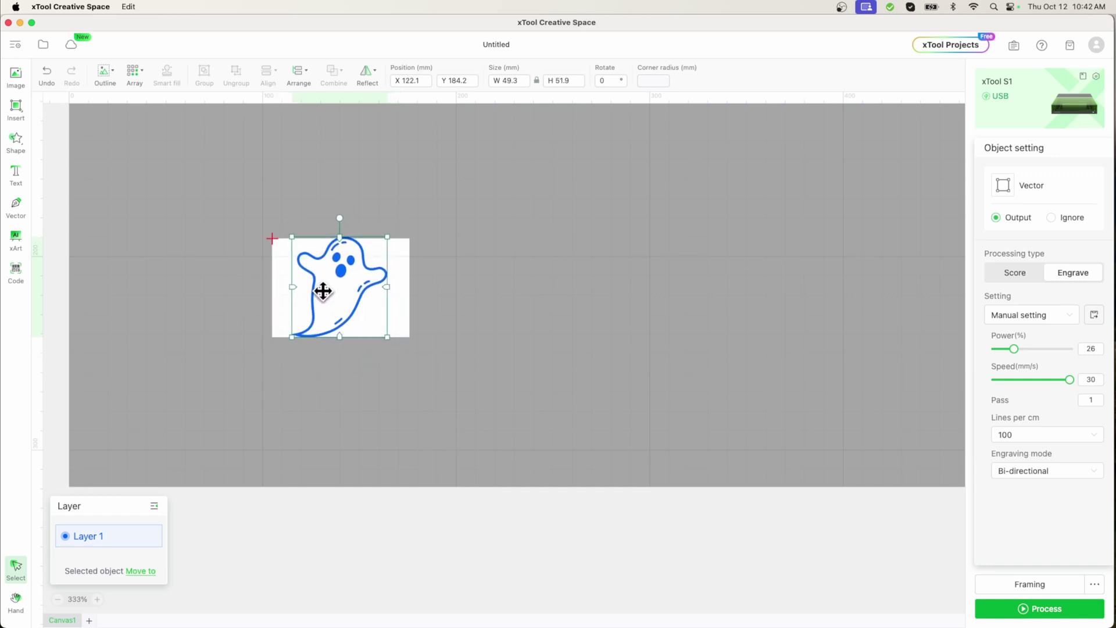
left_click_drag(381, 333, 346, 293)
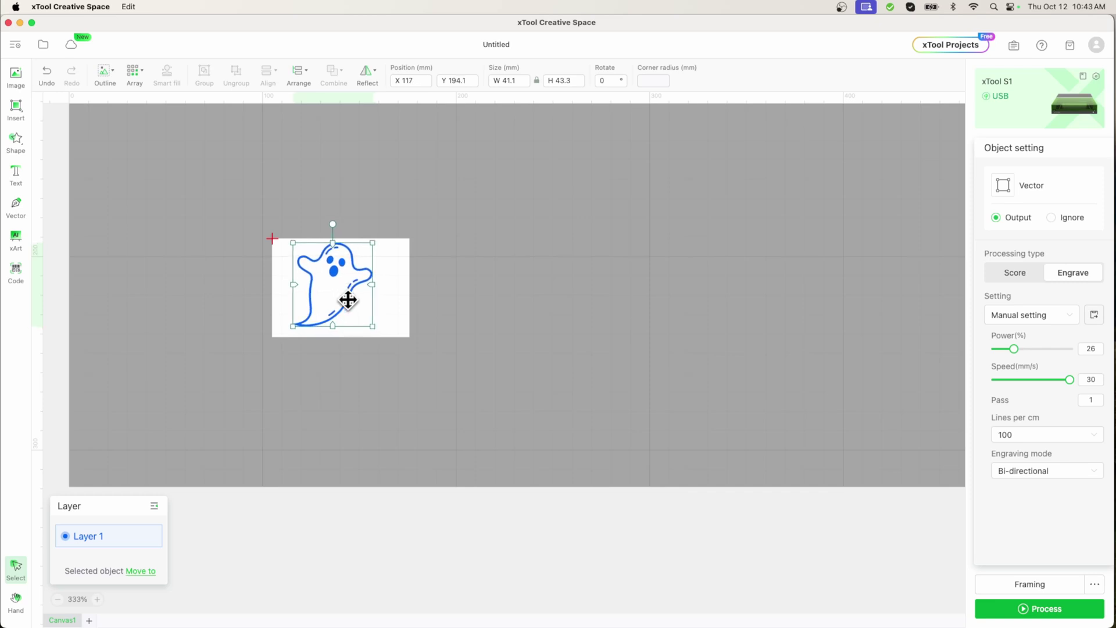
left_click_drag(376, 330, 384, 338)
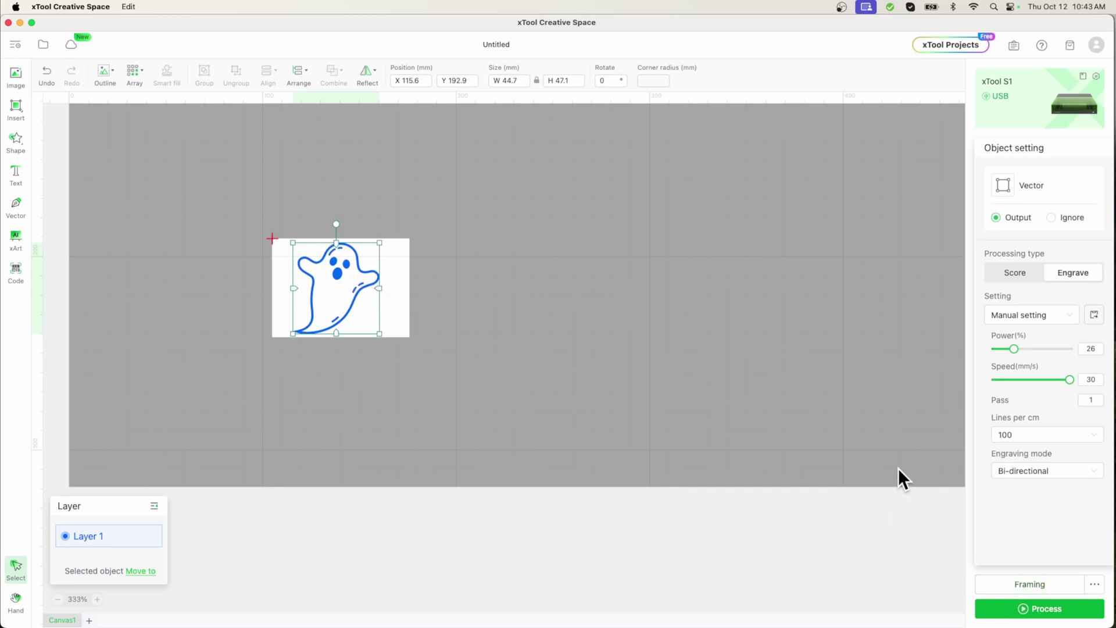
left_click(1077, 507)
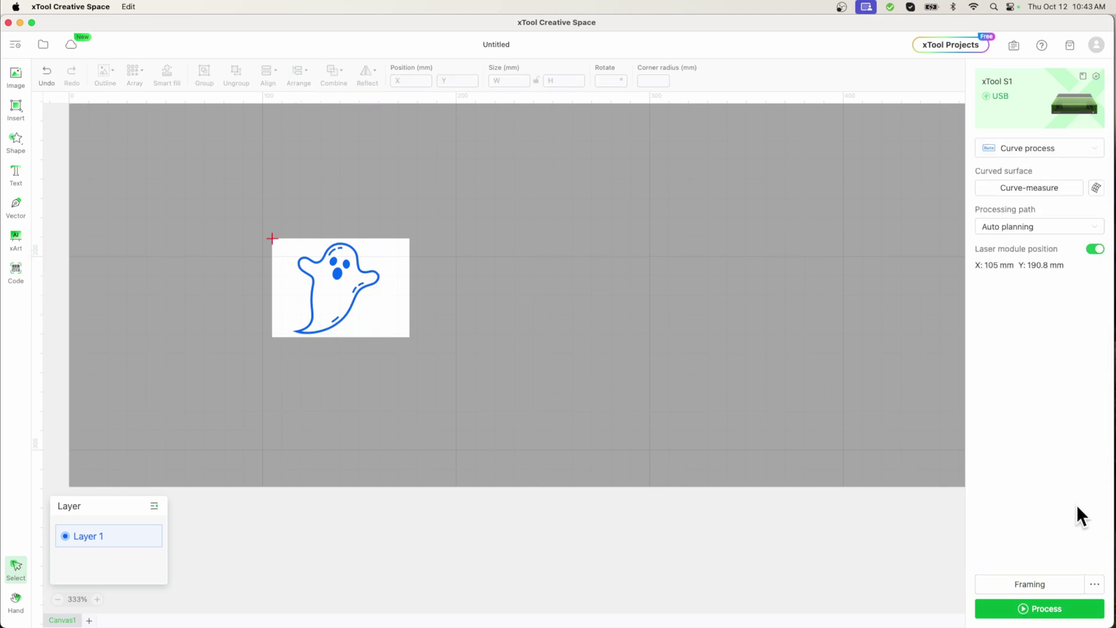
Step: Preview the ghost job and send it to the laser for processing
left_click(1062, 610)
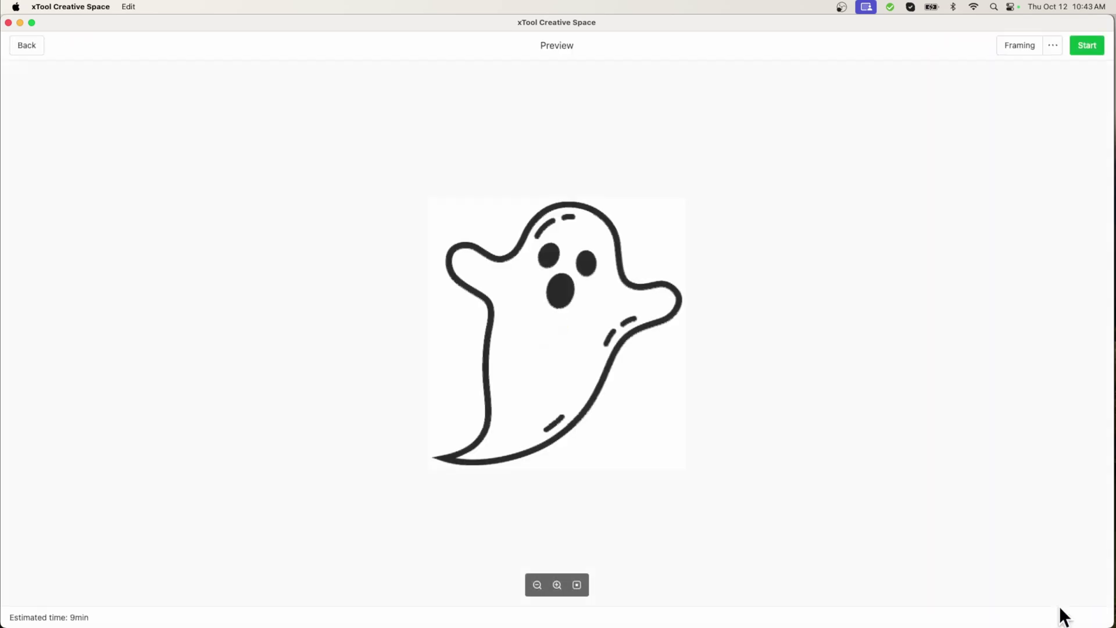
left_click(1087, 46)
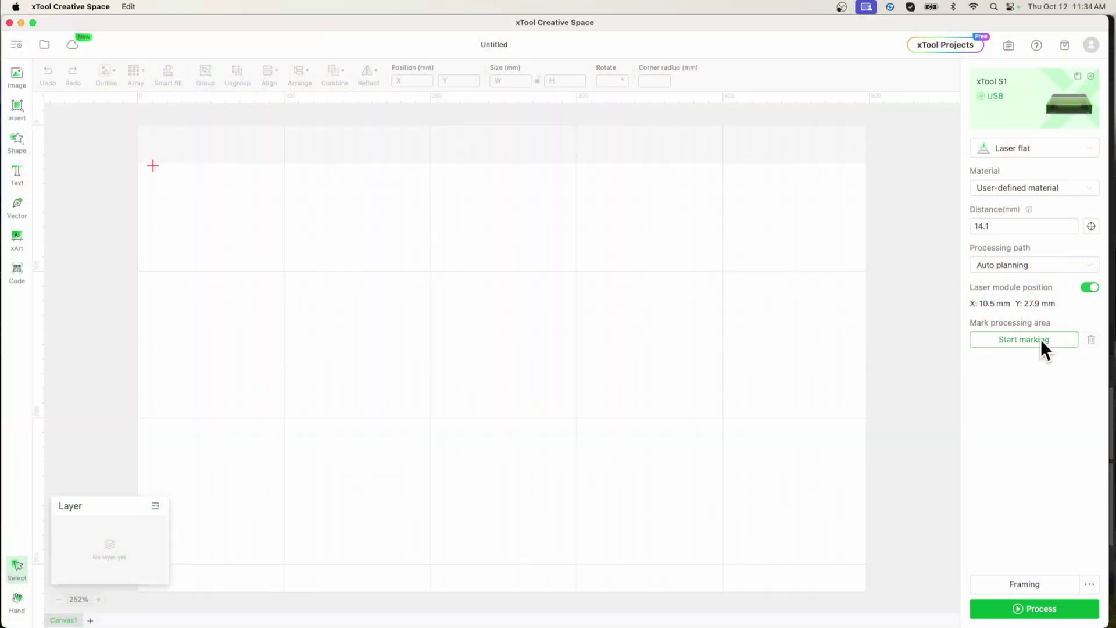
Step: Mark and confirm a processing area from x 98.1, y 156.9 to x 179.3, y 229.8
left_click(1041, 341)
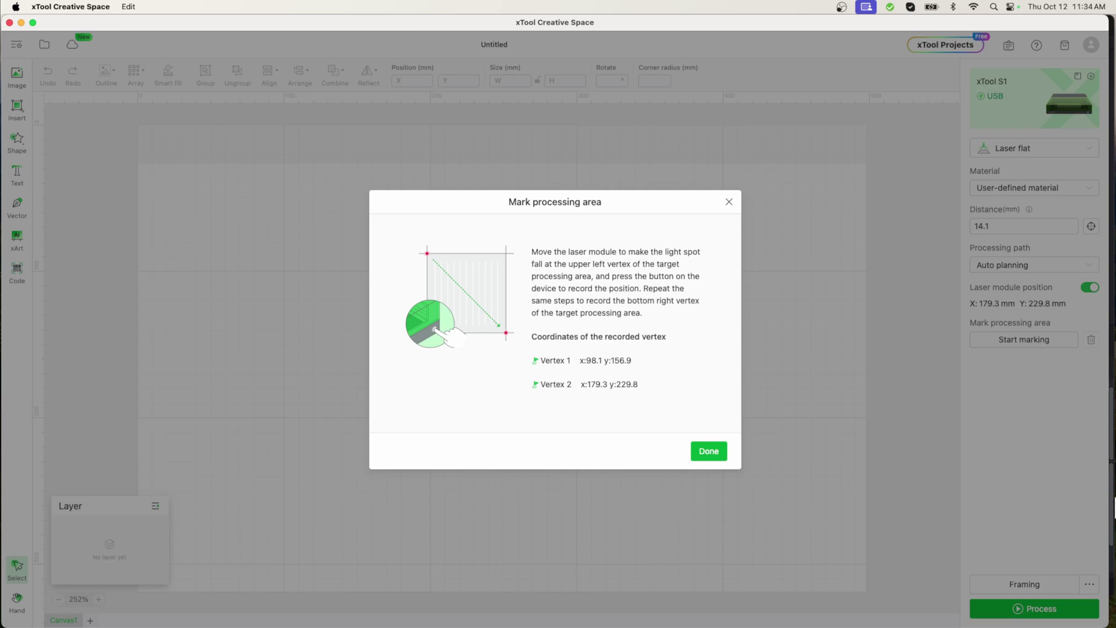
left_click(709, 452)
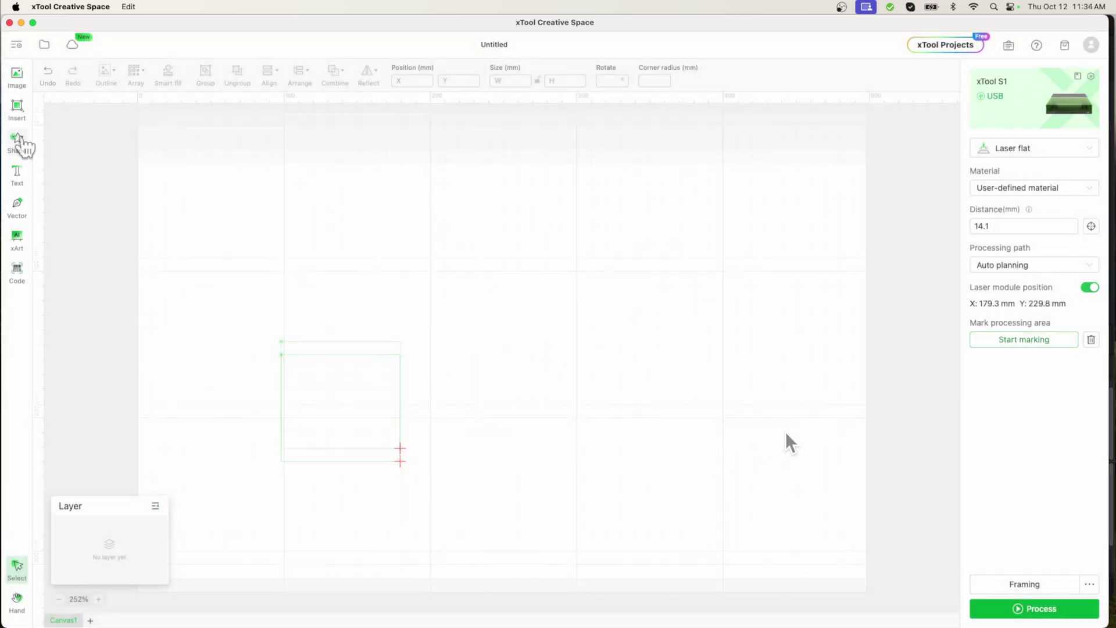
left_click(17, 142)
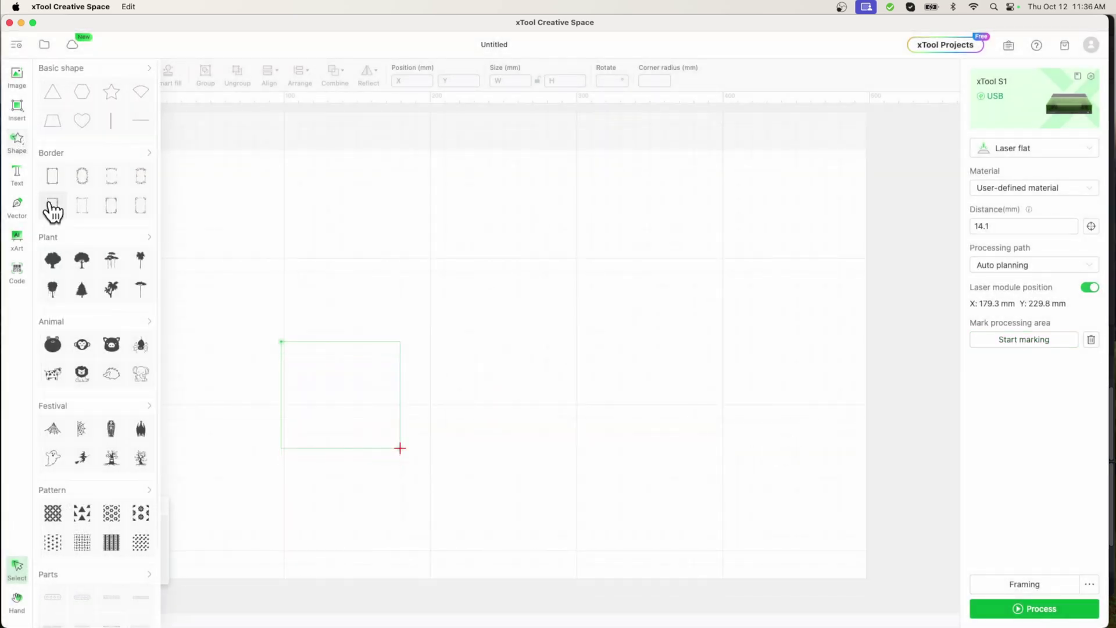
Step: Add the Animal elephant shape, move it into the green square, and enlarge it to 72.2 × 65 mm
left_click(140, 375)
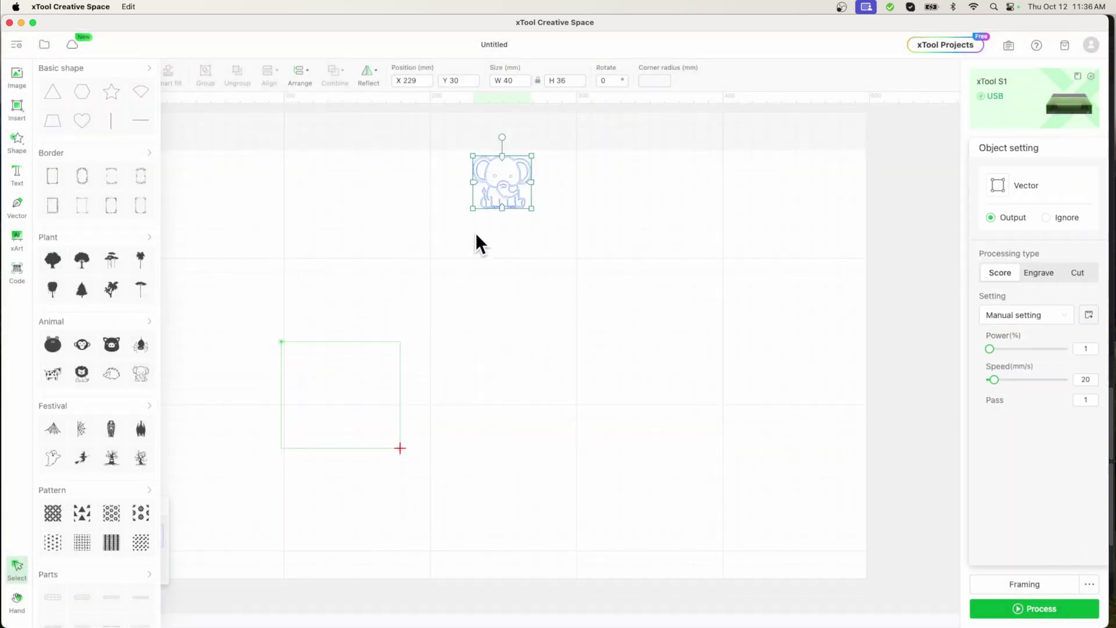
left_click_drag(493, 184, 312, 379)
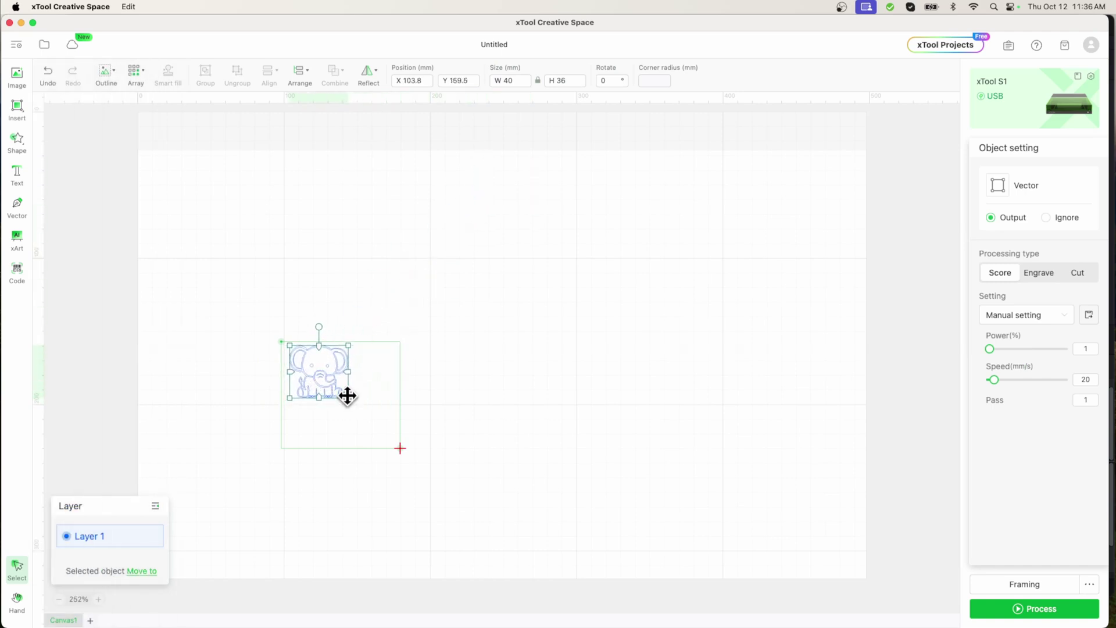
left_click_drag(349, 399, 378, 441)
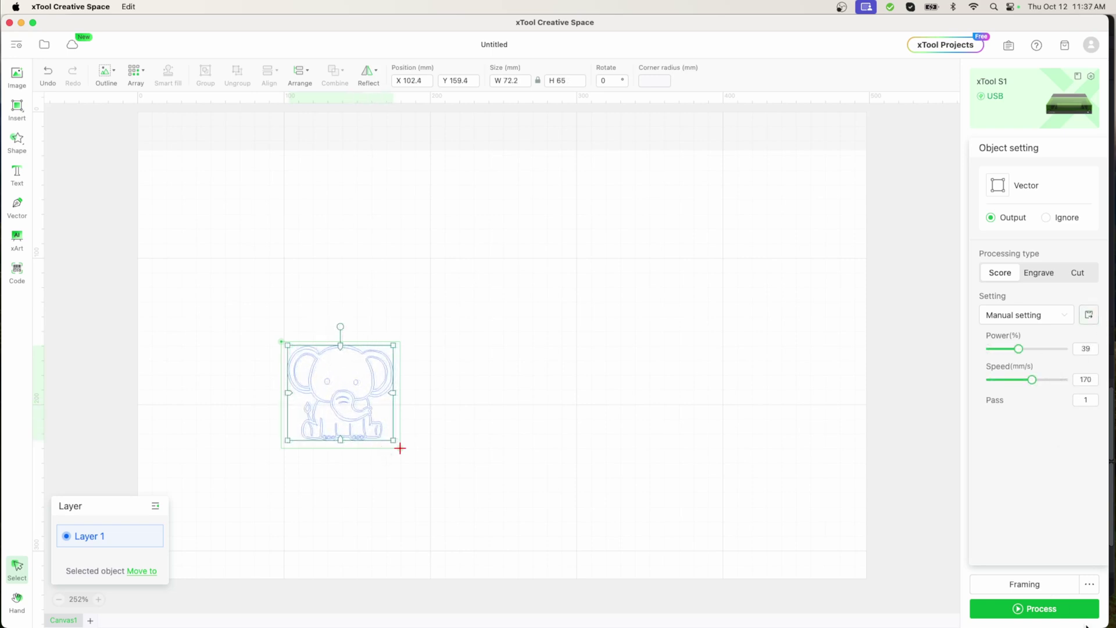
Step: Open the process preview for the elephant job in the marked area
left_click(1067, 612)
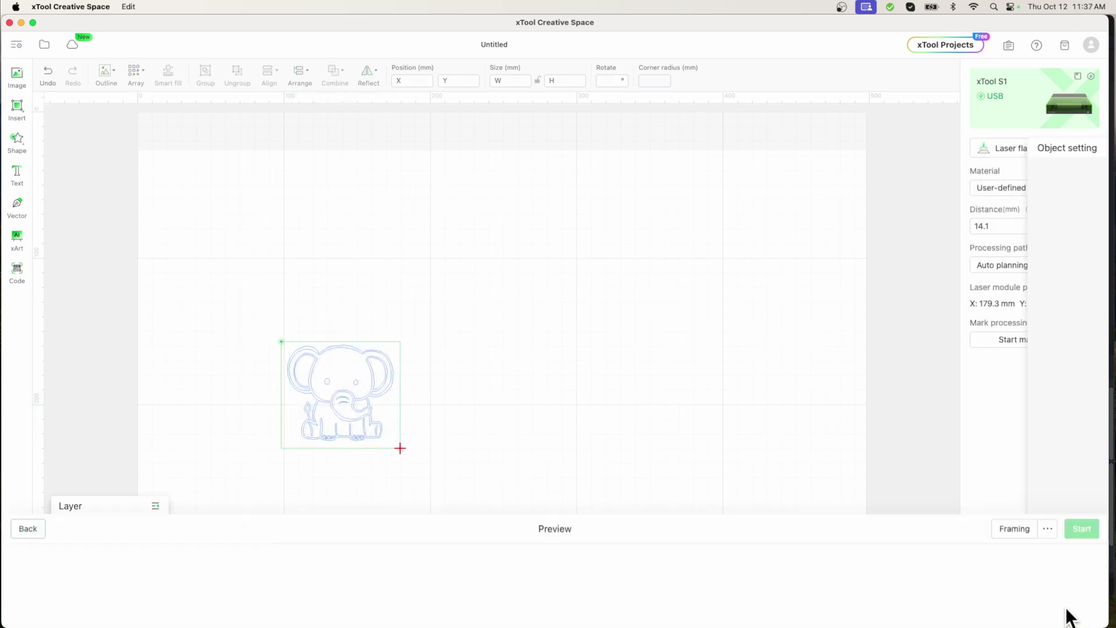